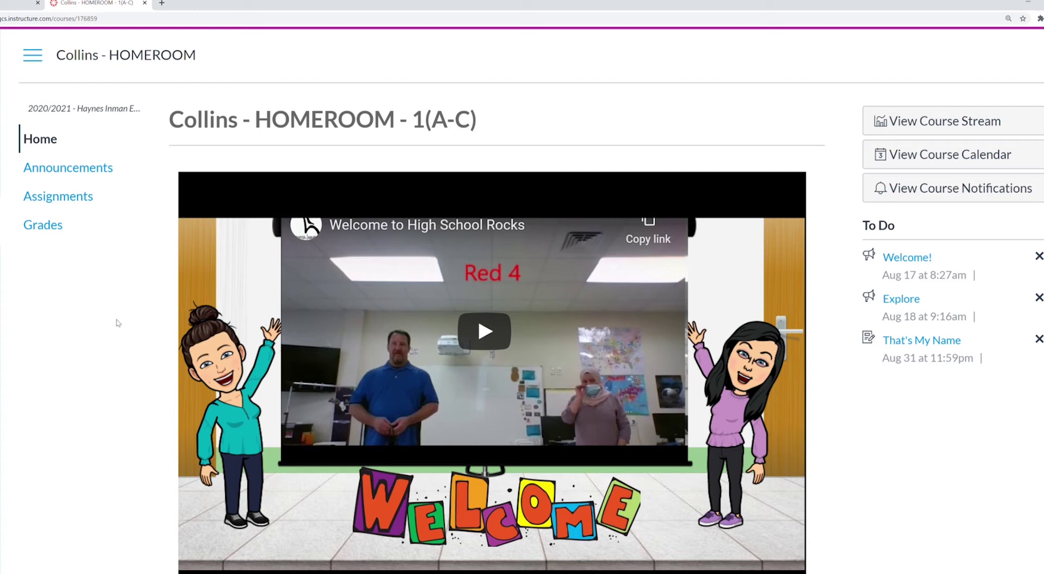
# Step: Open 'That's My Name' from the To Do list on the HOMEROOM course home
pyautogui.scroll(-1, 149, 219)
pyautogui.scroll(-4, 150, 220)
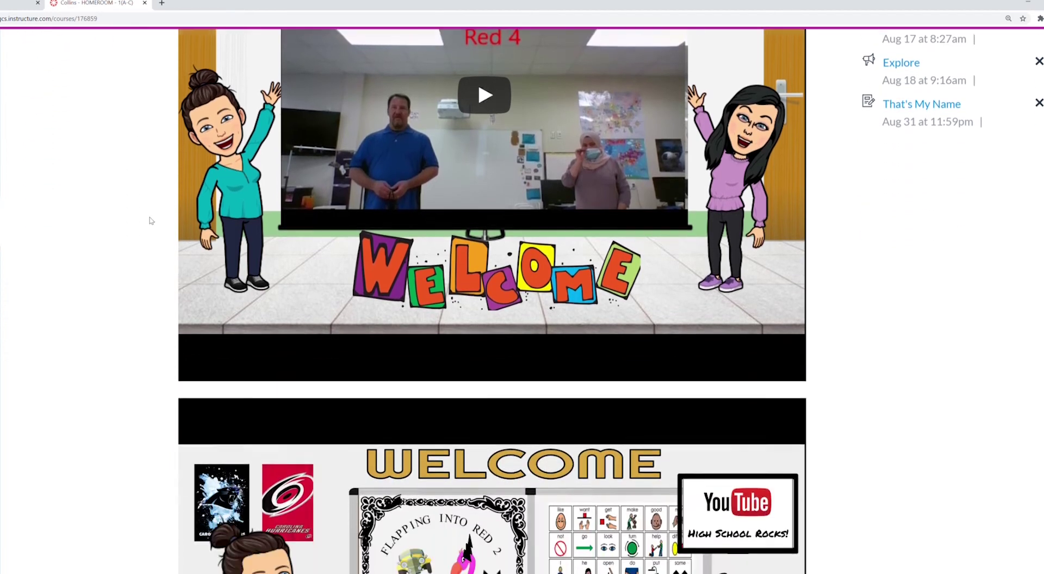
pyautogui.scroll(-2, 151, 220)
pyautogui.scroll(-2, 151, 220)
pyautogui.scroll(-2, 151, 220)
pyautogui.scroll(-1, 150, 222)
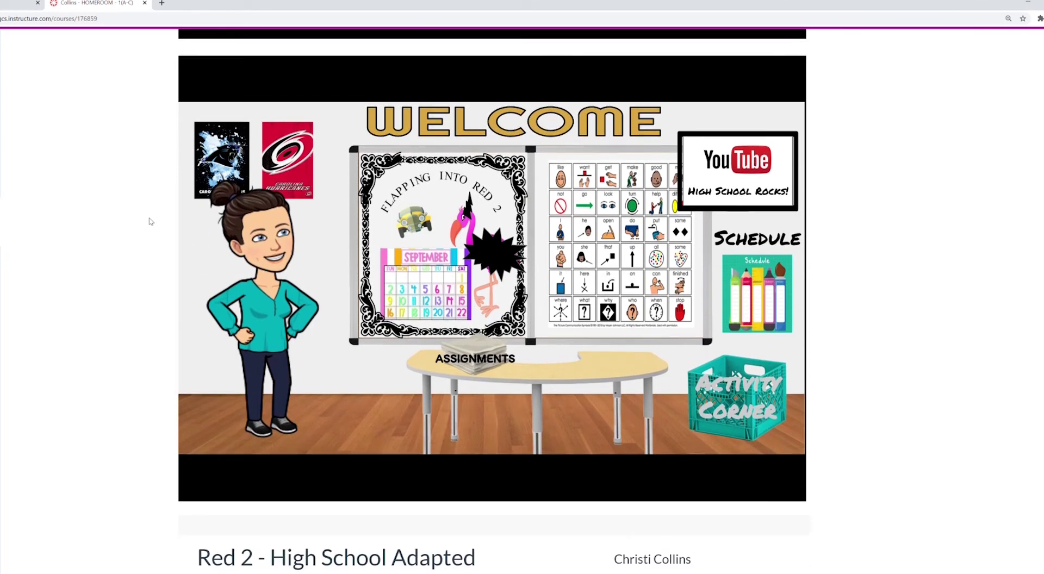
pyautogui.scroll(3, 151, 222)
pyautogui.scroll(2, 151, 221)
pyautogui.scroll(4, 150, 221)
pyautogui.scroll(3, 150, 221)
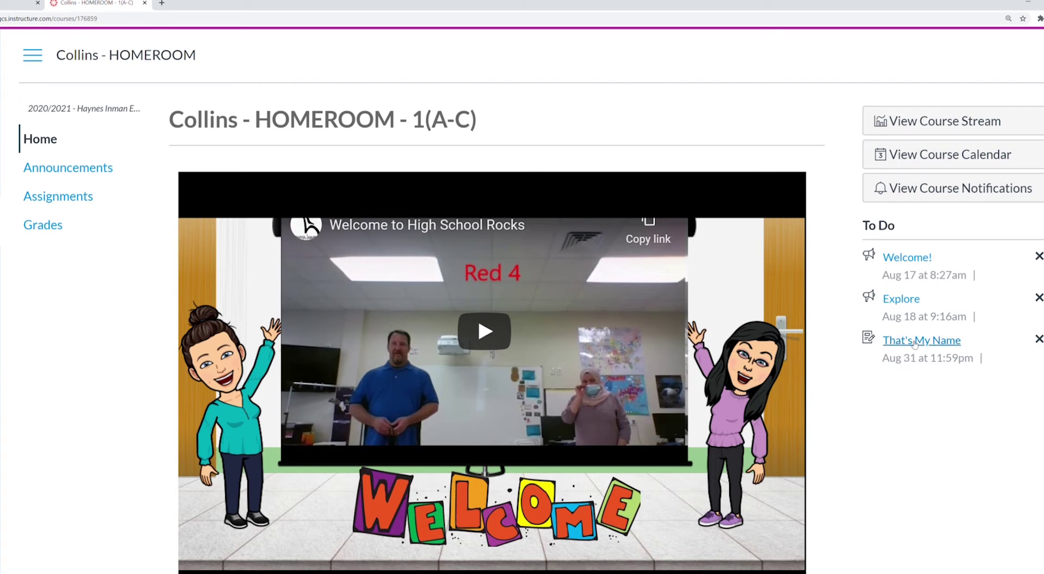
pyautogui.click(915, 341)
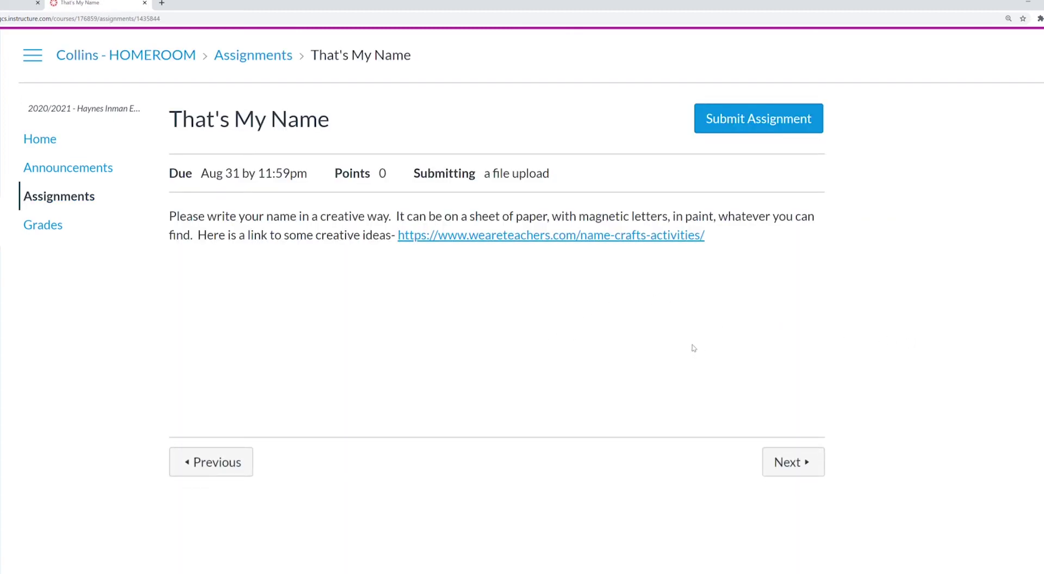
# Step: Go back to the HOMEROOM course home and open the August 2020 work page
pyautogui.hotkey('alt', 'Left')
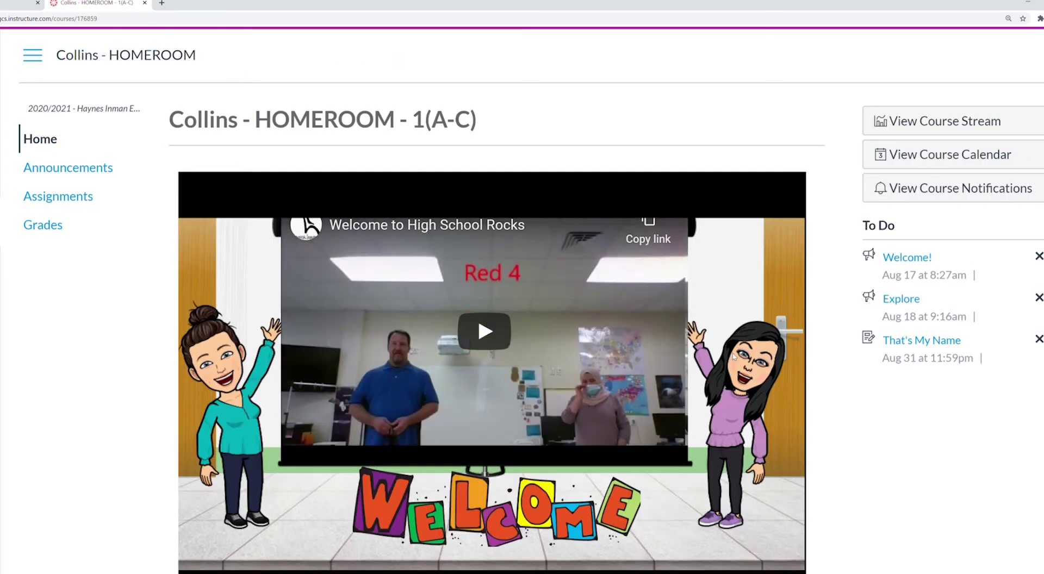
pyautogui.scroll(-2, 732, 356)
pyautogui.scroll(-3, 706, 354)
pyautogui.scroll(-6, 683, 353)
pyautogui.scroll(-2, 683, 353)
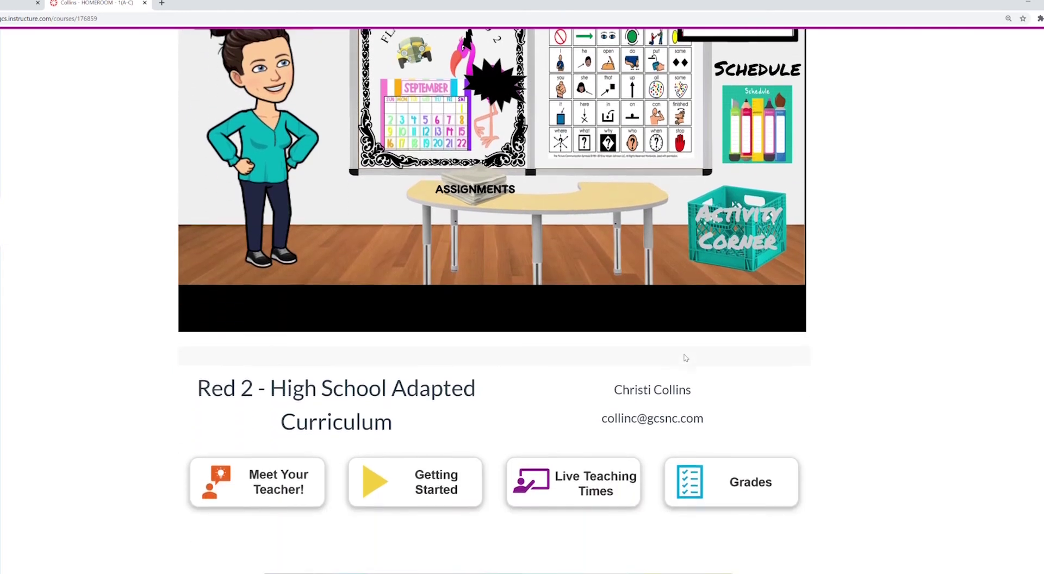
pyautogui.scroll(-4, 685, 357)
pyautogui.scroll(-2, 683, 357)
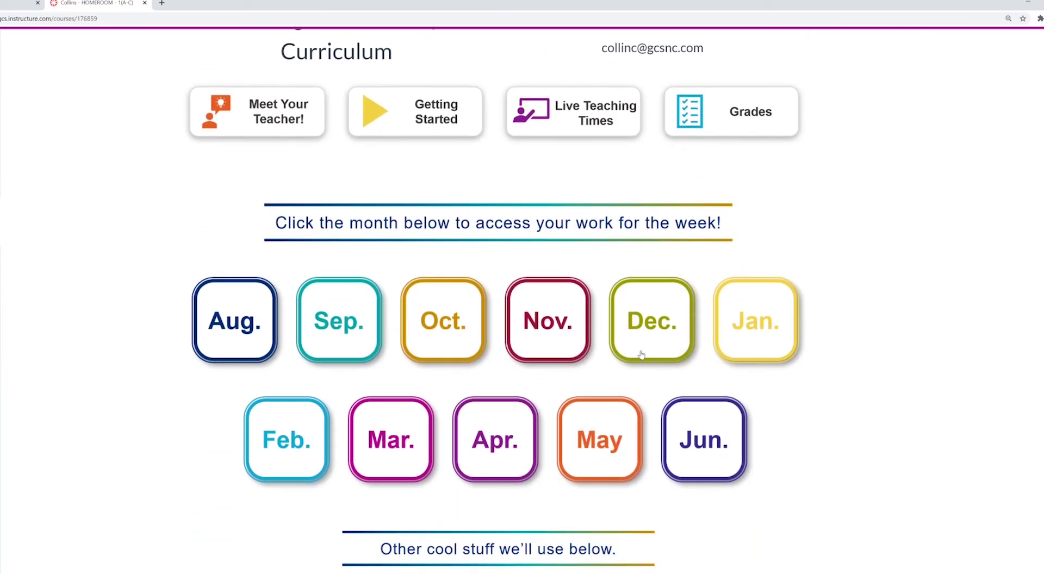
pyautogui.click(245, 325)
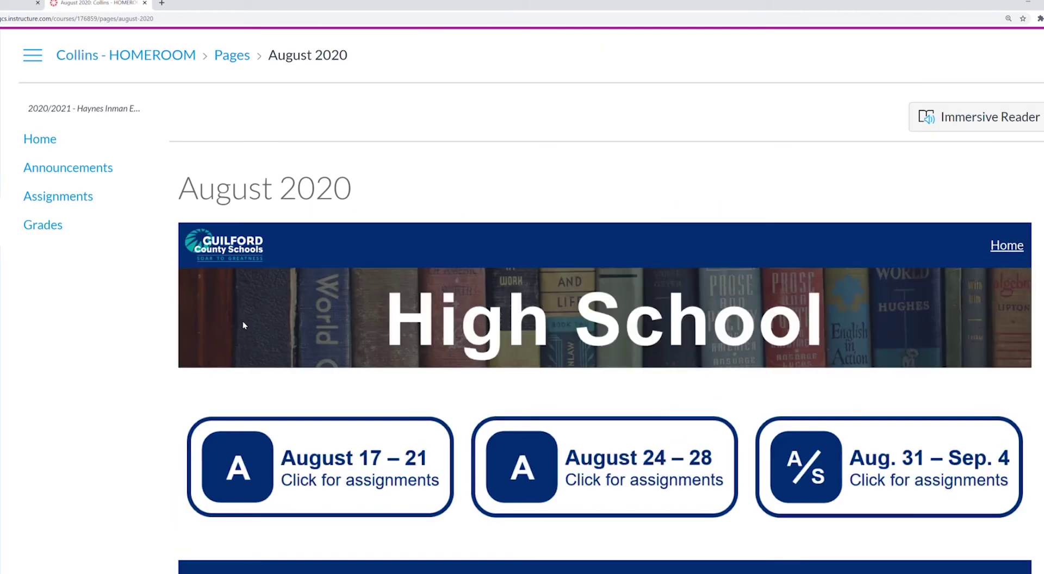
# Step: Open the August 17–21 week and follow Tuesday's upload link to 'That's My Name'
pyautogui.click(364, 467)
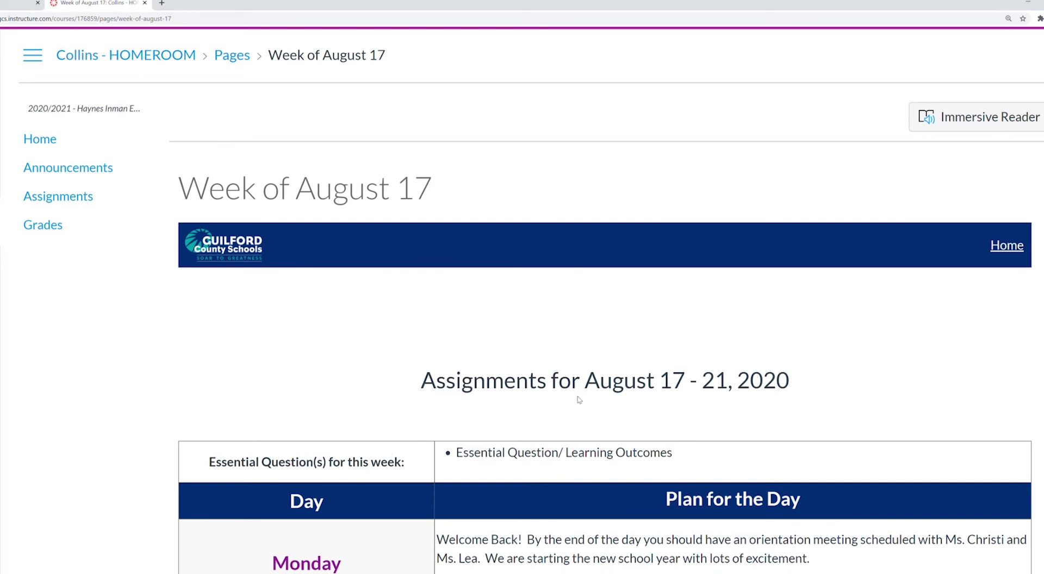
pyautogui.scroll(-2, 578, 400)
pyautogui.scroll(-2, 578, 400)
pyautogui.scroll(-1, 584, 406)
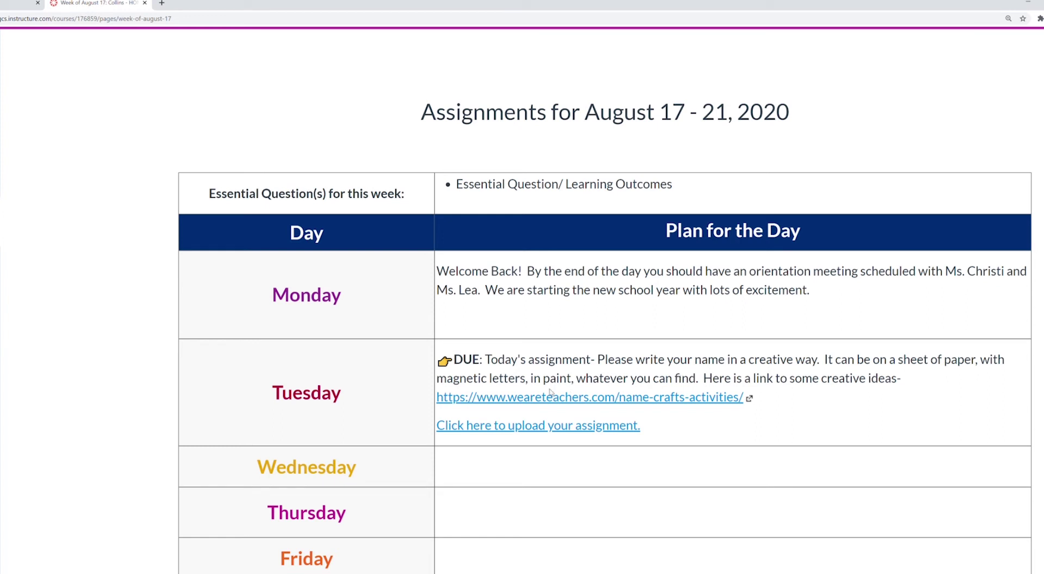
pyautogui.click(546, 426)
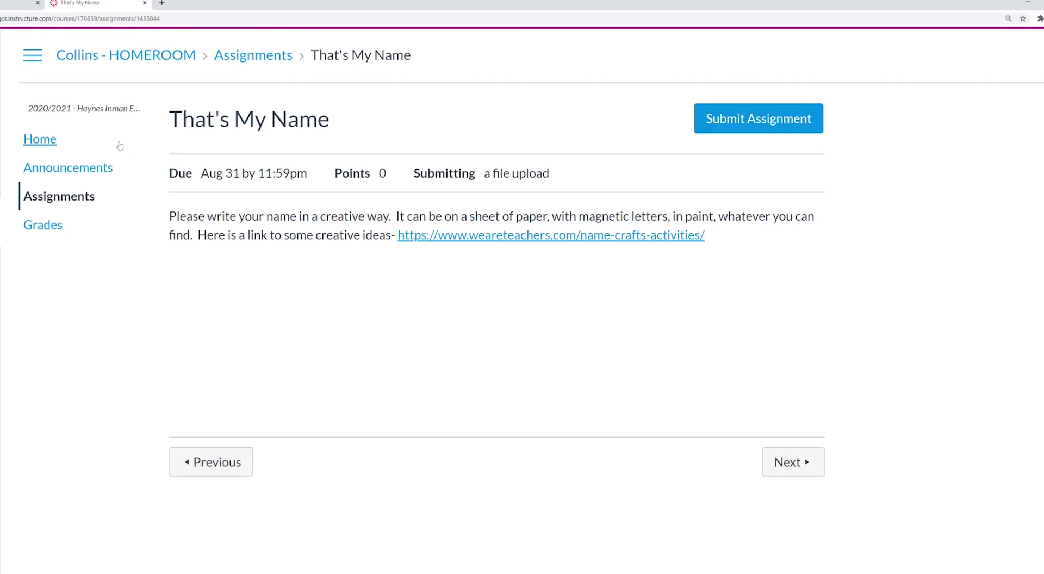
# Step: Via Home and the Assignments list, open 'That's My Name' from Upcoming Assignments
pyautogui.click(42, 139)
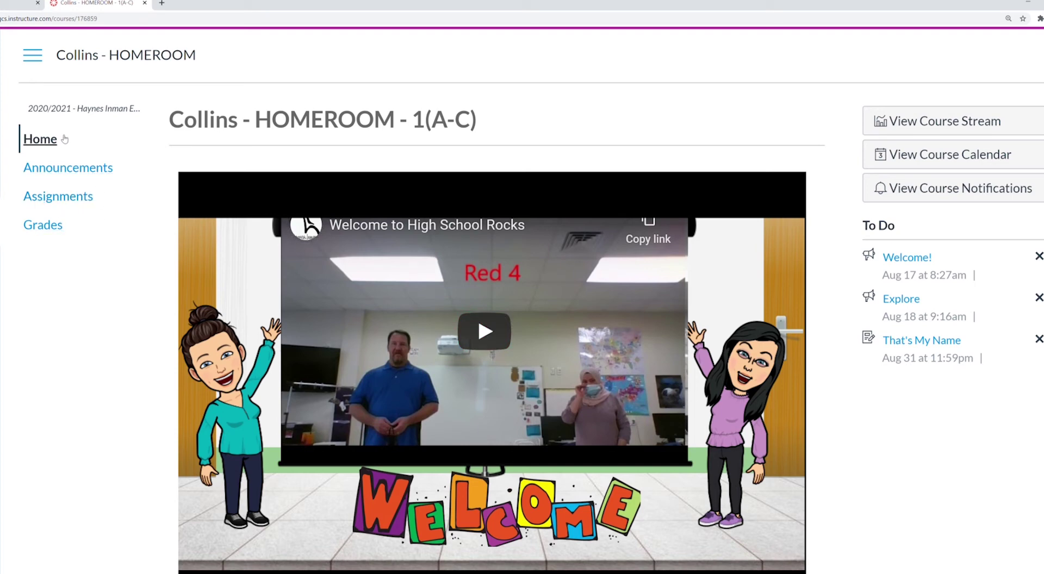
pyautogui.click(70, 202)
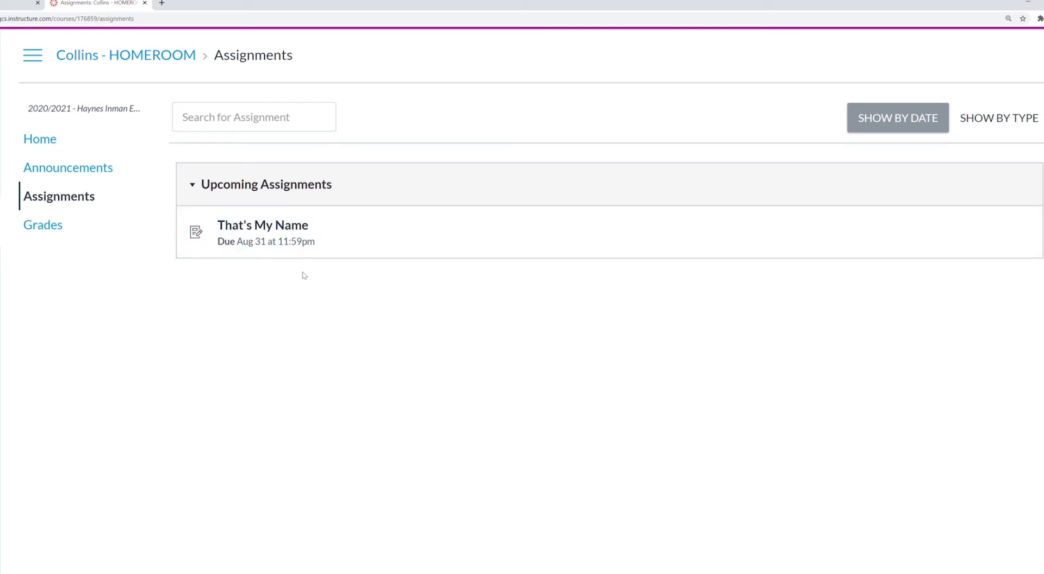
pyautogui.click(283, 232)
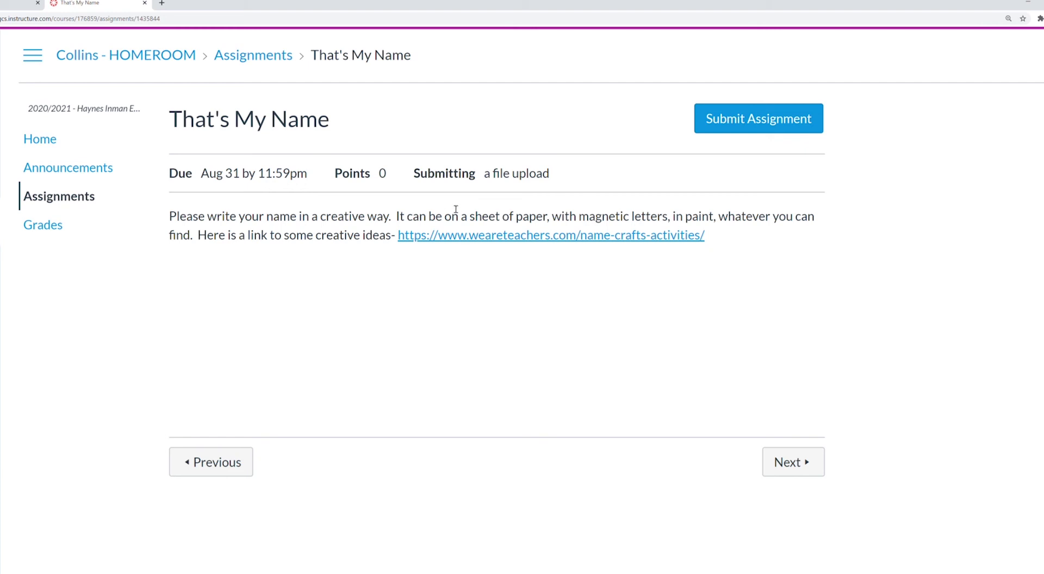
# Step: Start a submission for 'That's My Name' to bring up the file upload form
pyautogui.click(744, 133)
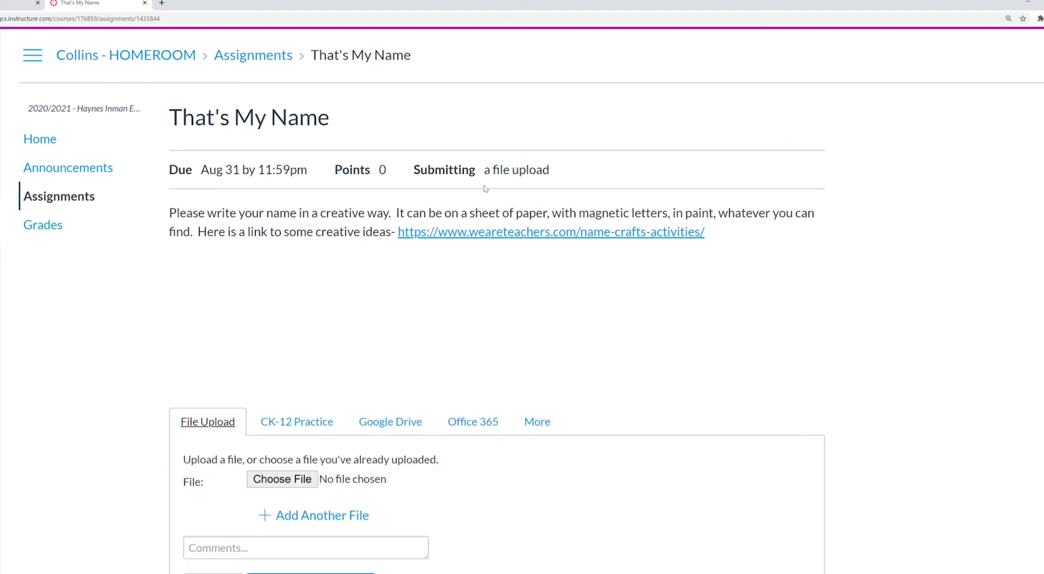
# Step: Begin choosing a file to upload on the File Upload tab
pyautogui.scroll(-3, 483, 193)
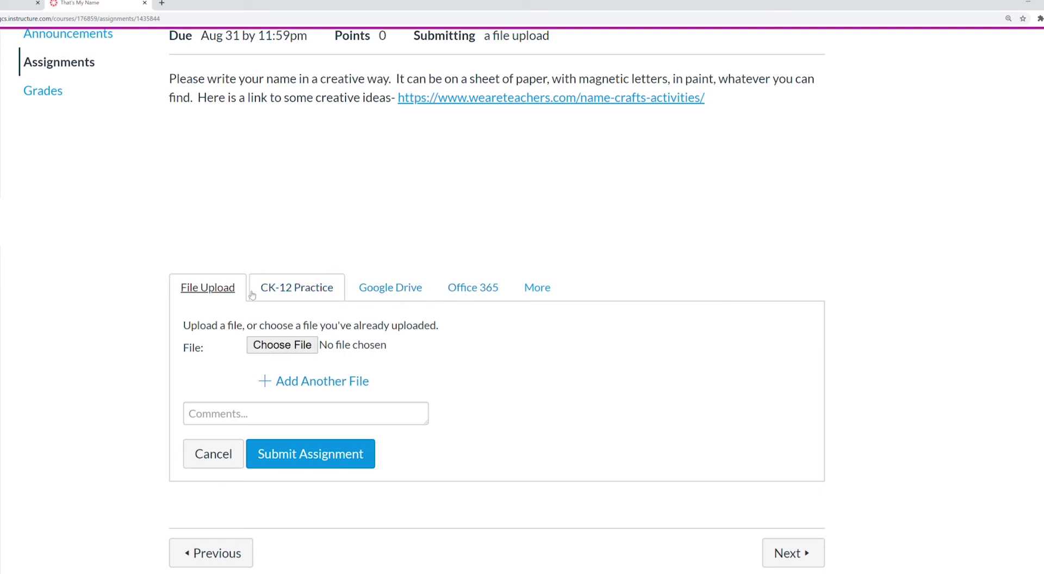
pyautogui.click(277, 348)
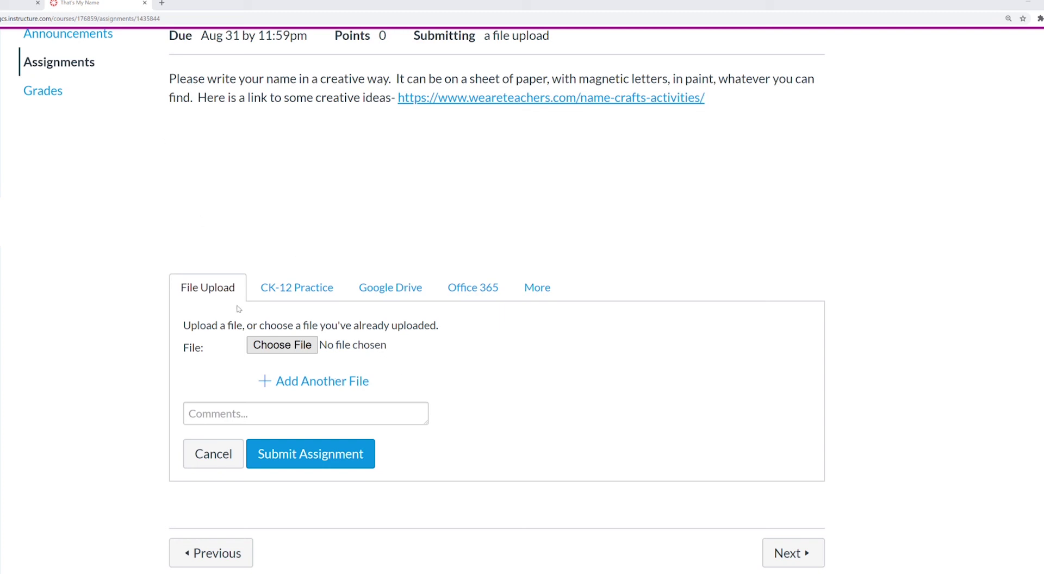
# Step: Attach the image 'n2y button.jpg' and submit the assignment
pyautogui.doubleClick(200, 301)
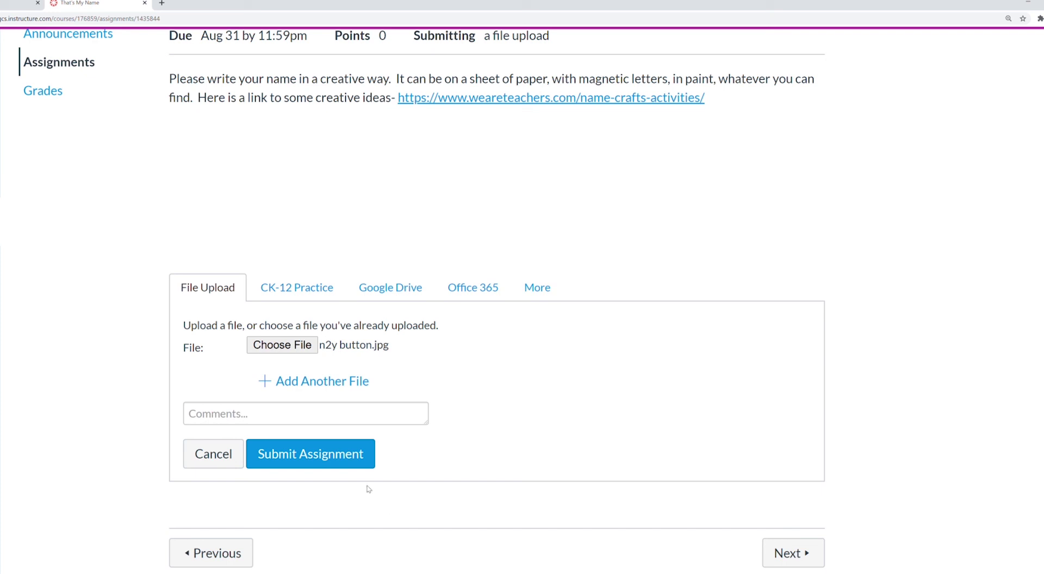
pyautogui.click(354, 461)
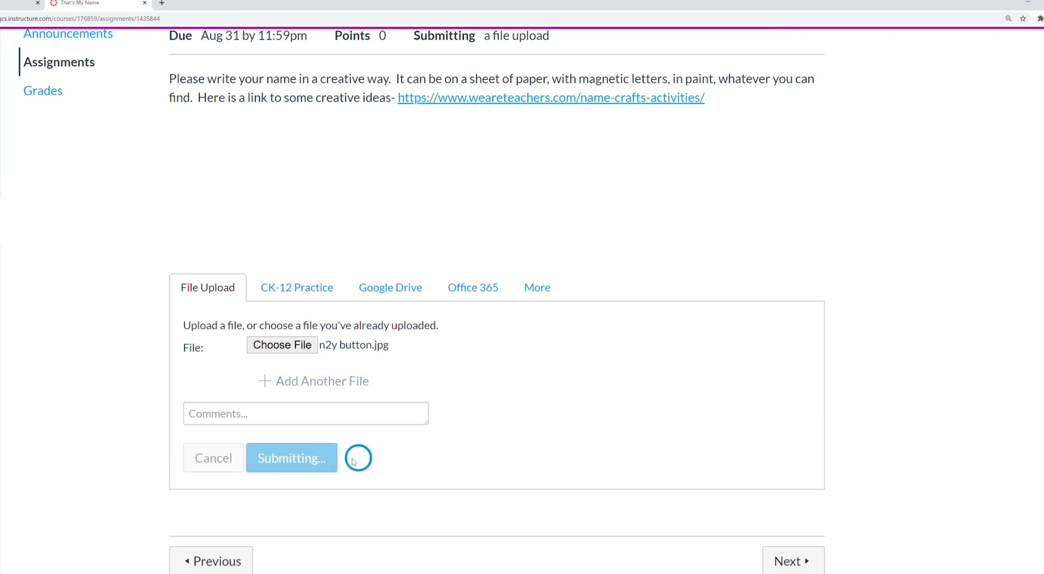